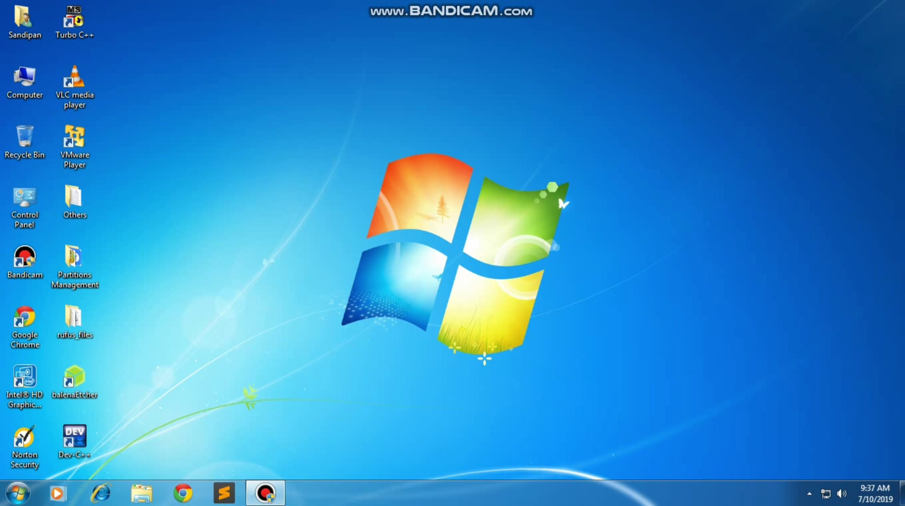
- Refresh the desktop from its right-click menu
{"action": "key", "text": "F12"}
{"action": "right_click", "coordinate": [171, 96]}
{"action": "left_click", "coordinate": [206, 133]}
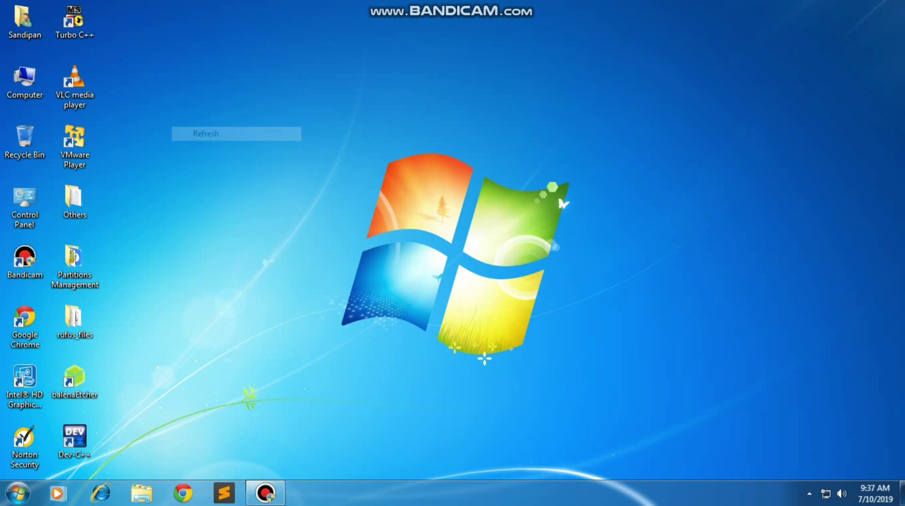
- Search 'disk' in the Start menu and launch Create and format hard disk partitions
{"action": "left_click", "coordinate": [18, 493]}
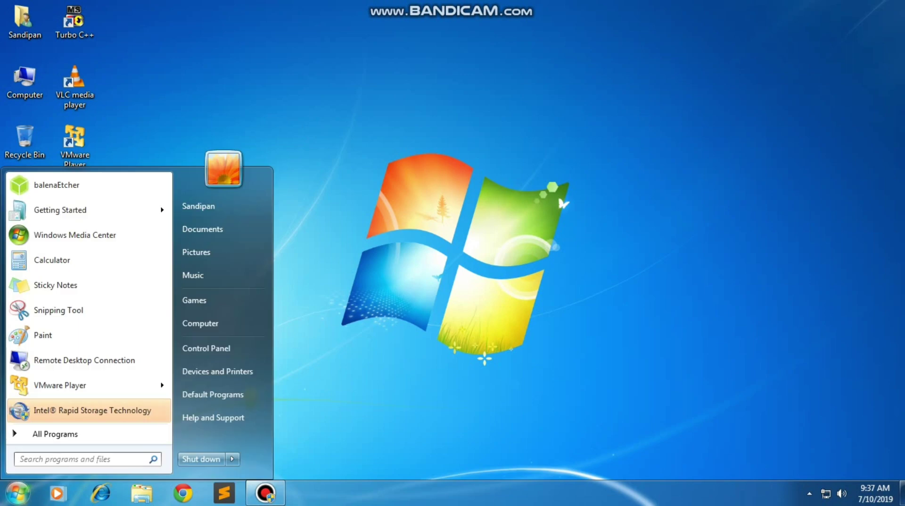
{"action": "type", "text": "dis"}
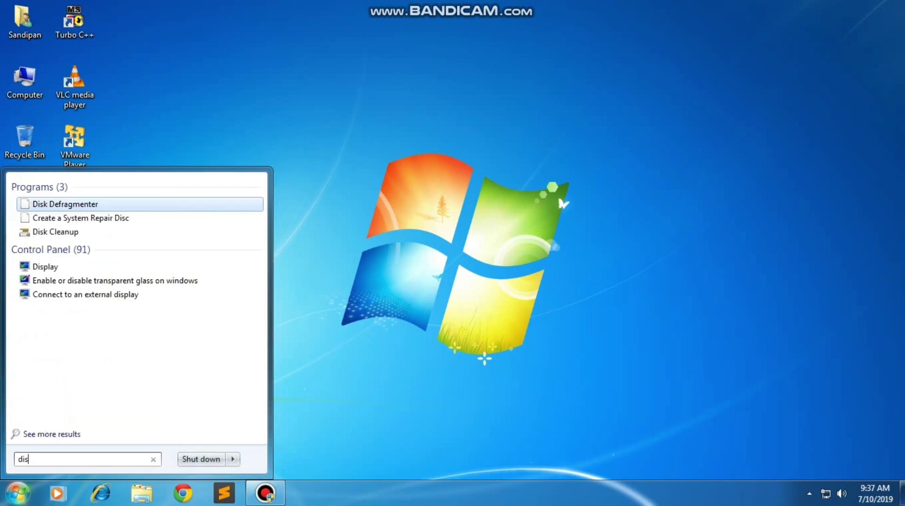
{"action": "type", "text": "k"}
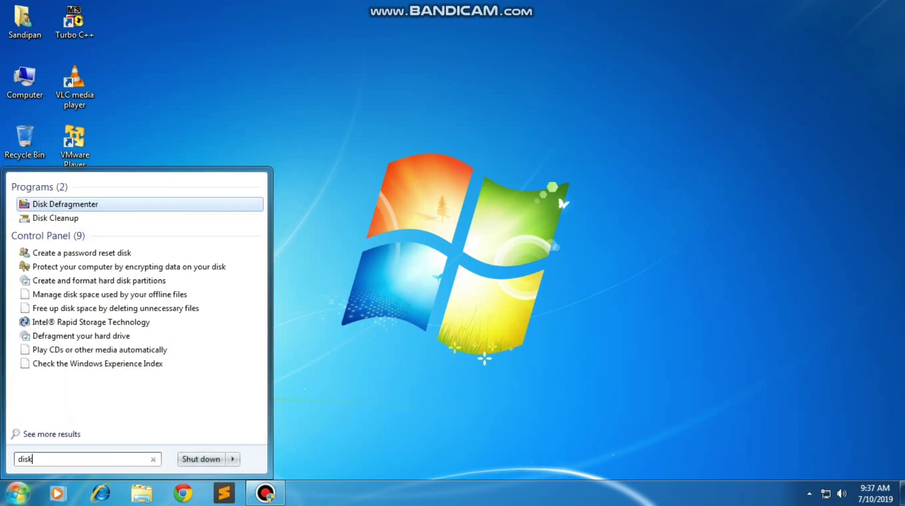
{"action": "key", "text": "Down"}
{"action": "key", "text": "Down"}
{"action": "key", "text": "Down"}
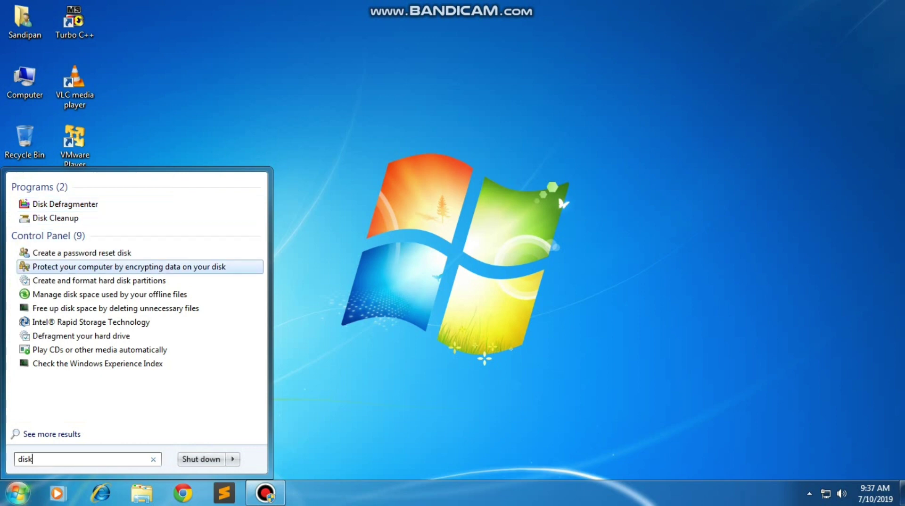
{"action": "key", "text": "Down"}
{"action": "key", "text": "Return"}
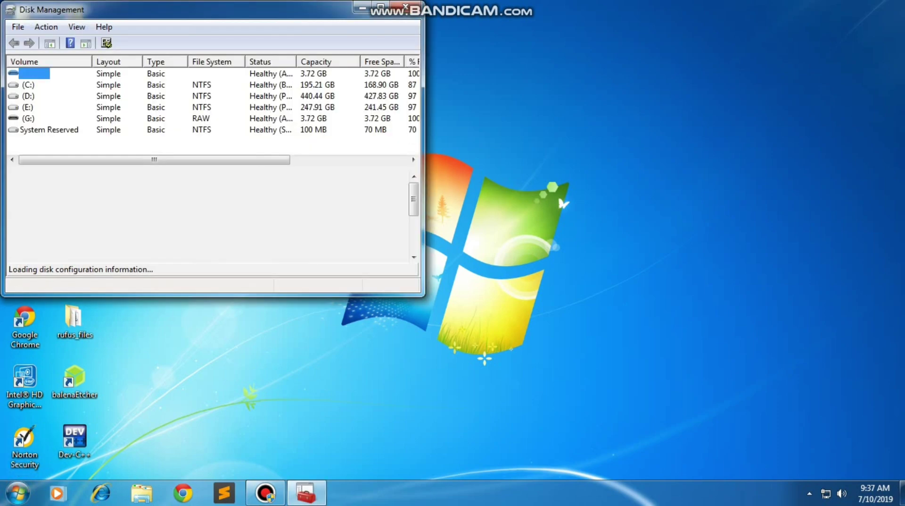
- Maximize Disk Management and inspect the C: partition and the 47.85 GB unallocated space
{"action": "left_click", "coordinate": [381, 7]}
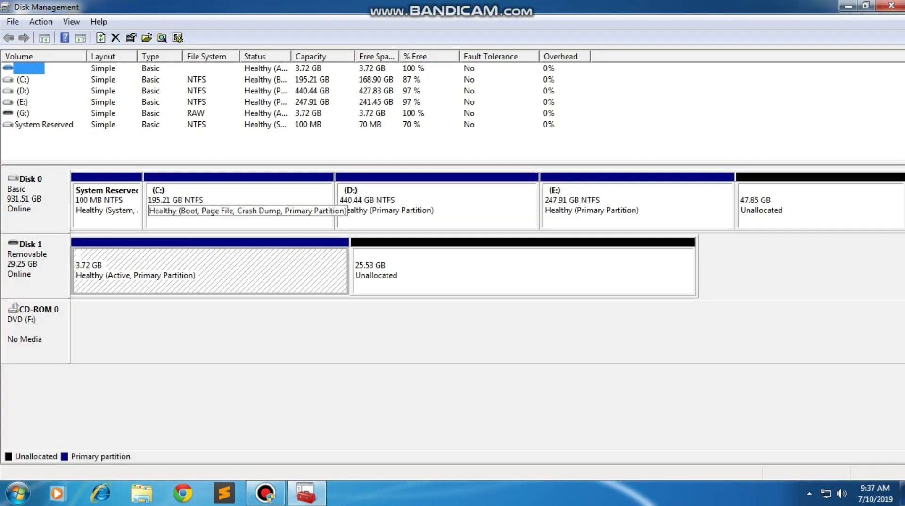
{"action": "left_click", "coordinate": [235, 207]}
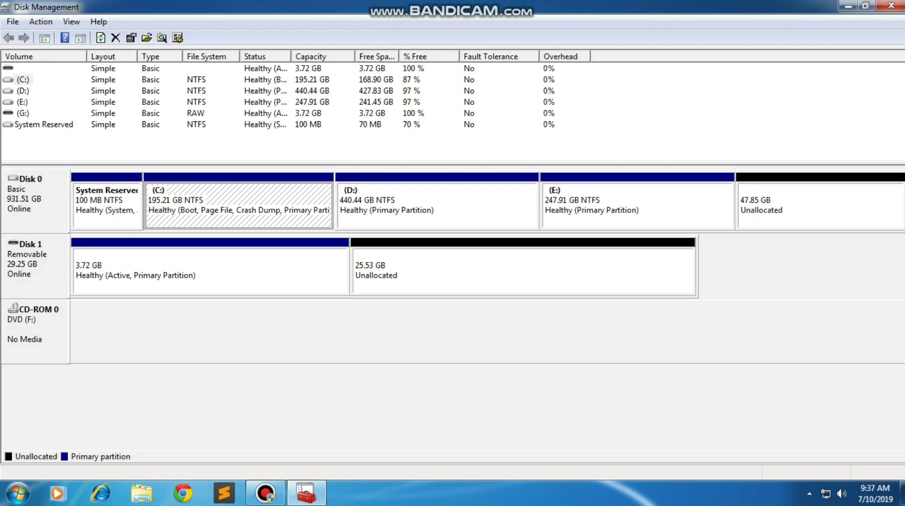
{"action": "left_click", "coordinate": [802, 208]}
- Minimize Disk Management and refresh the desktop
{"action": "left_click", "coordinate": [849, 6]}
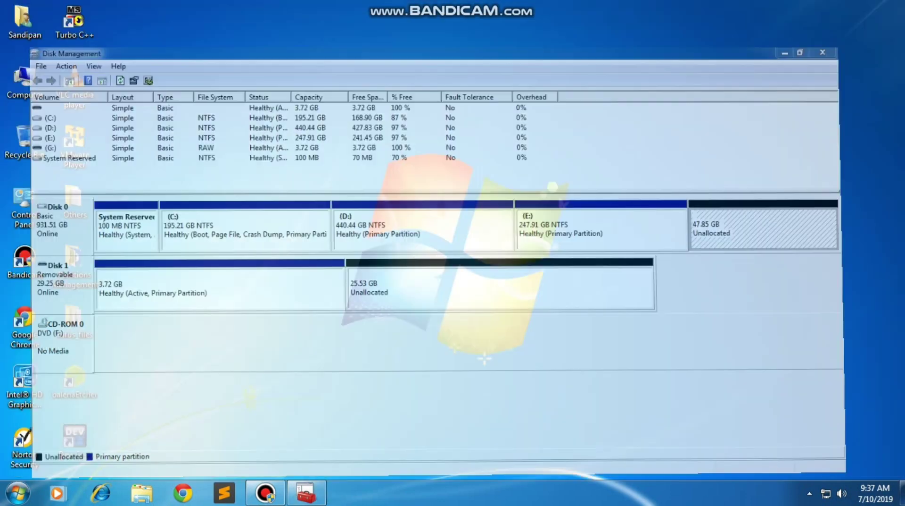
{"action": "right_click", "coordinate": [159, 68]}
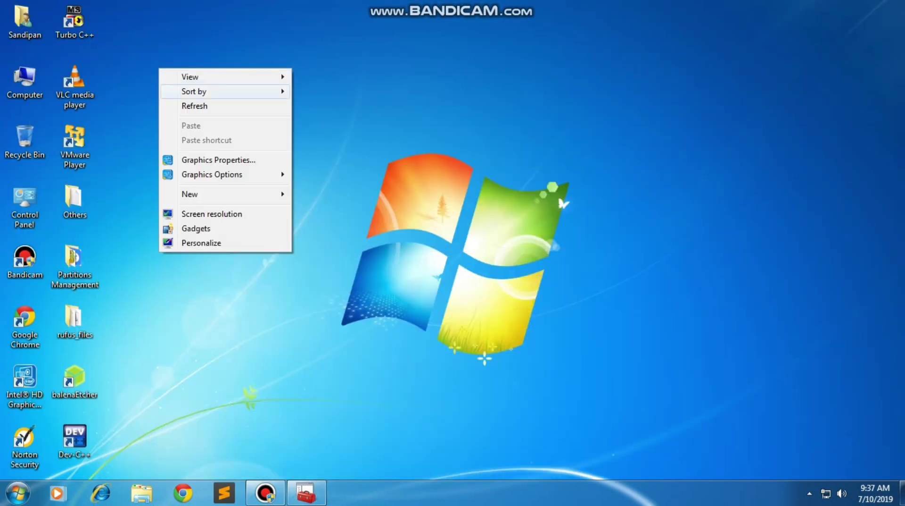
{"action": "left_click", "coordinate": [194, 106]}
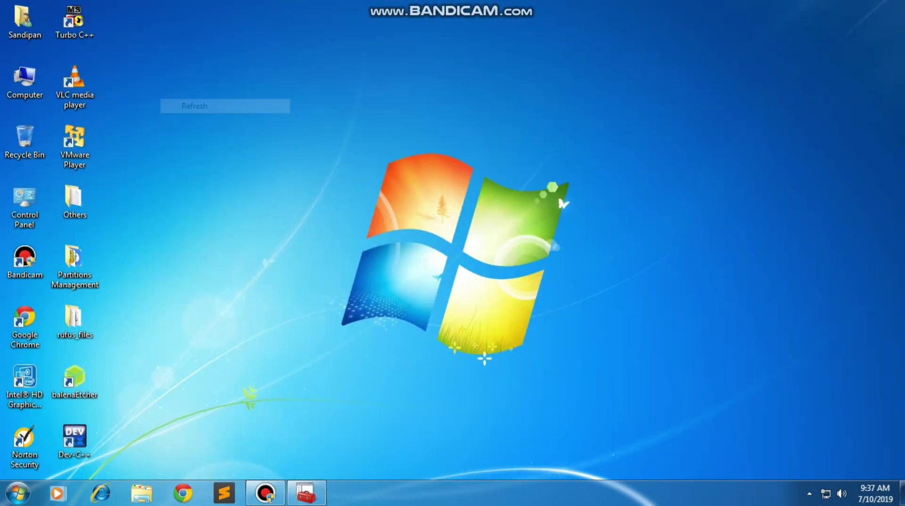
- Launch MiniTool Partition Wizard from the Partitions Management folder, declining the new-version download
{"action": "double_click", "coordinate": [75, 264]}
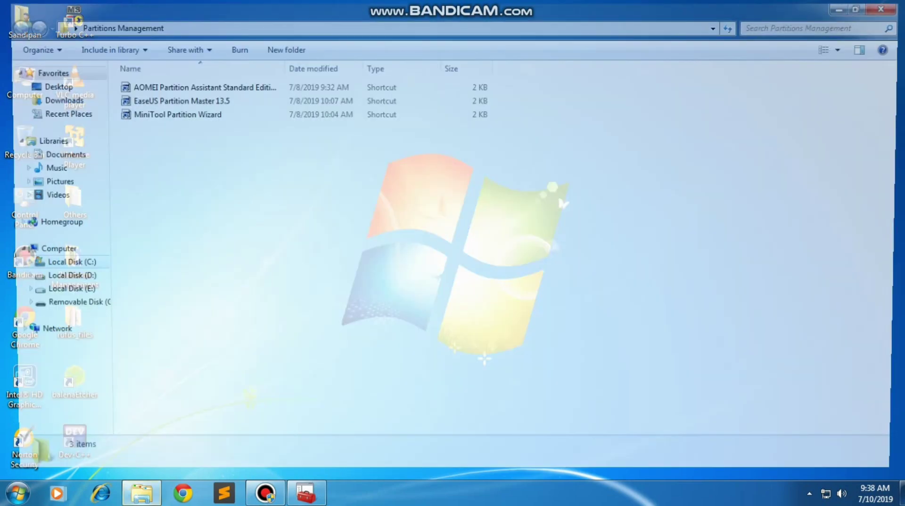
{"action": "double_click", "coordinate": [170, 112]}
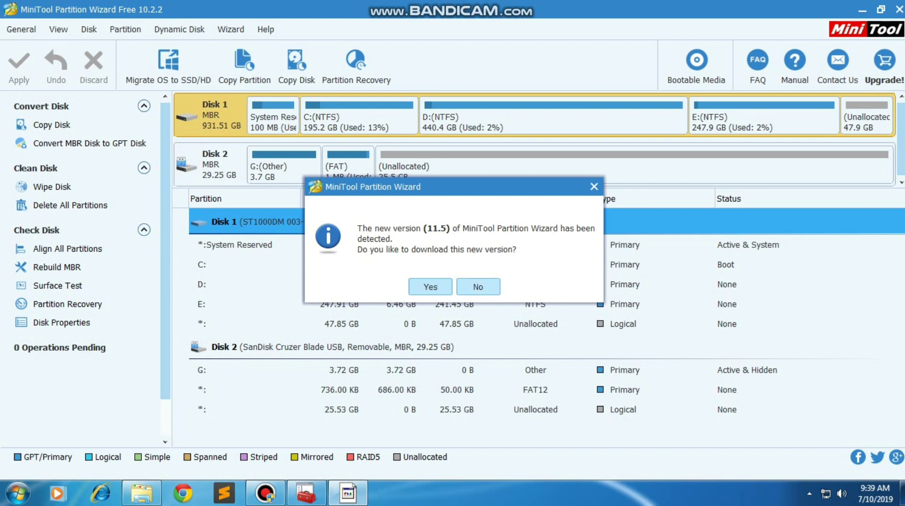
{"action": "left_click", "coordinate": [478, 286]}
- Close the MiniTool ad and step through System Reserved, C:, D: and E: partitions
{"action": "left_click", "coordinate": [897, 317]}
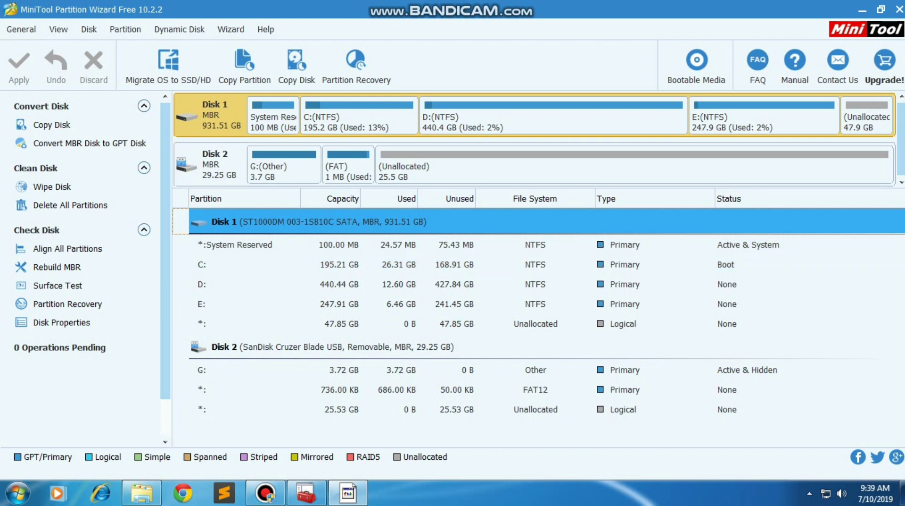
{"action": "key", "text": "Down"}
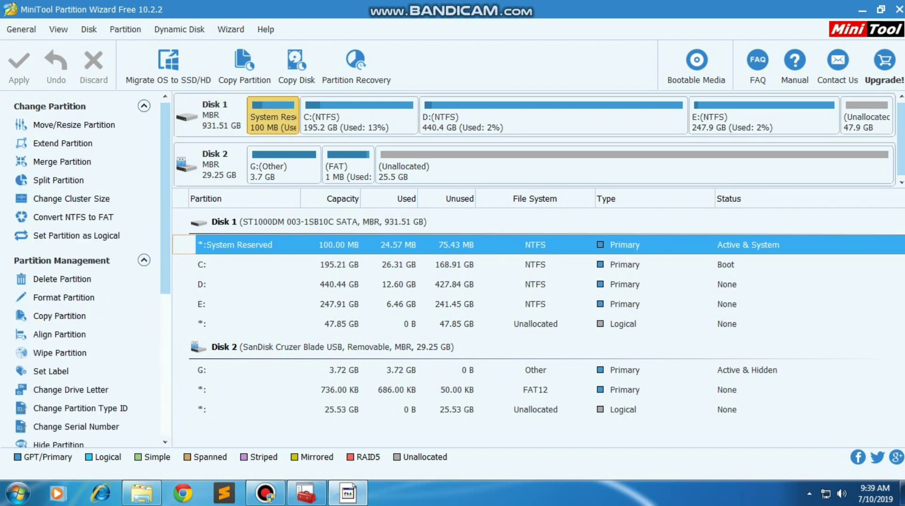
{"action": "key", "text": "Down"}
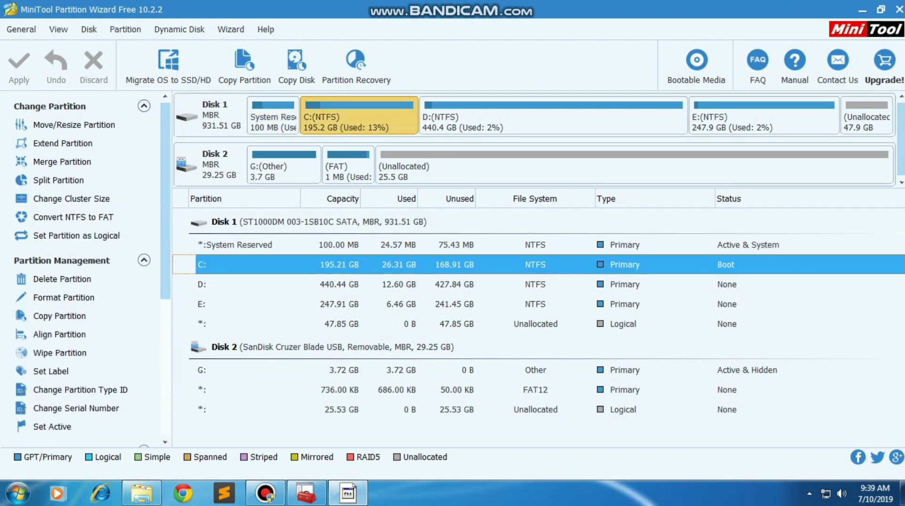
{"action": "key", "text": "Down"}
{"action": "key", "text": "Down"}
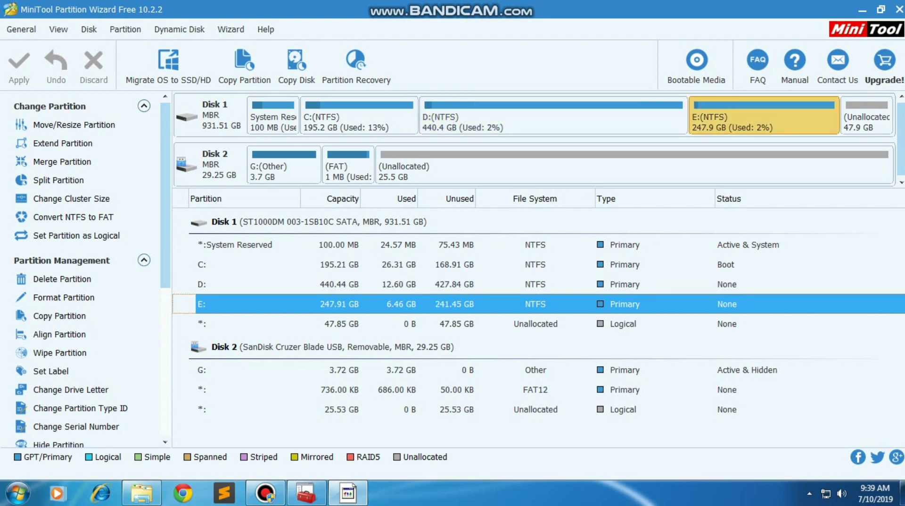
{"action": "key", "text": "Down"}
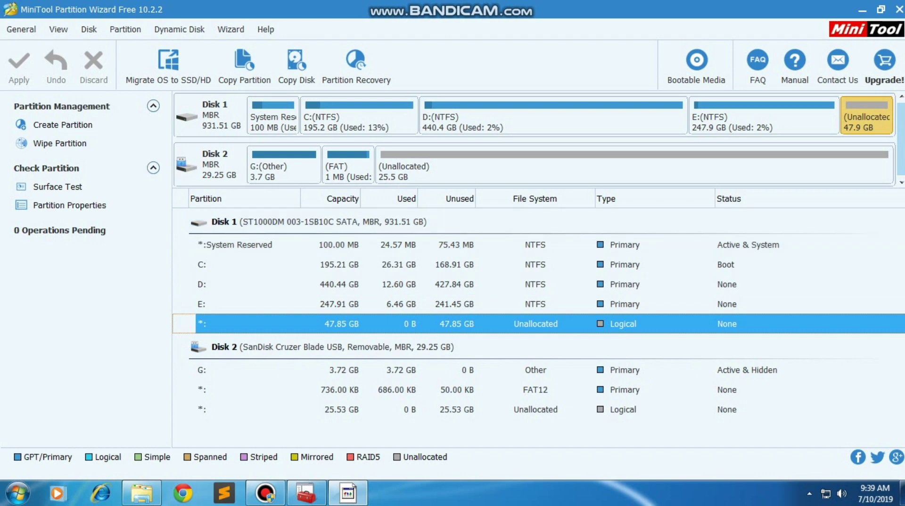
- Try creating a partition in Disk 1's unallocated space, dismiss the no-free-MBR-slots error, reselect E:
{"action": "right_click", "coordinate": [867, 114]}
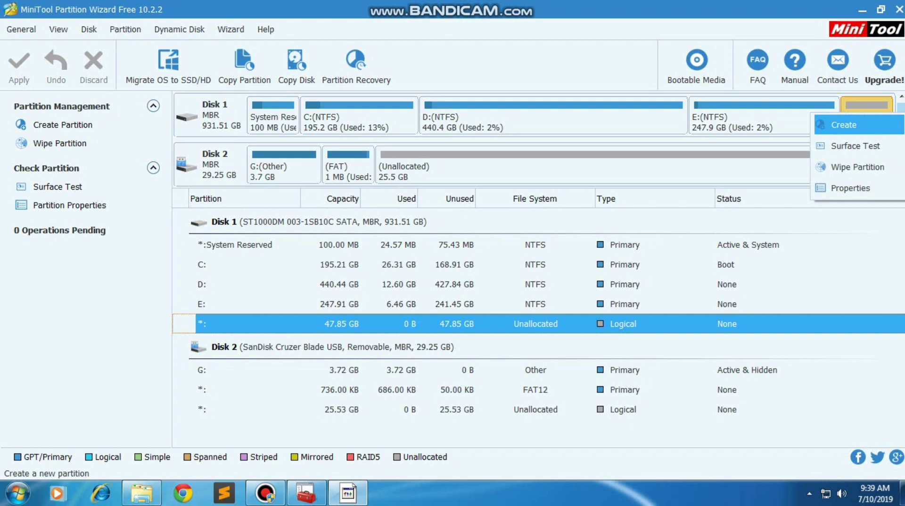
{"action": "left_click", "coordinate": [849, 125]}
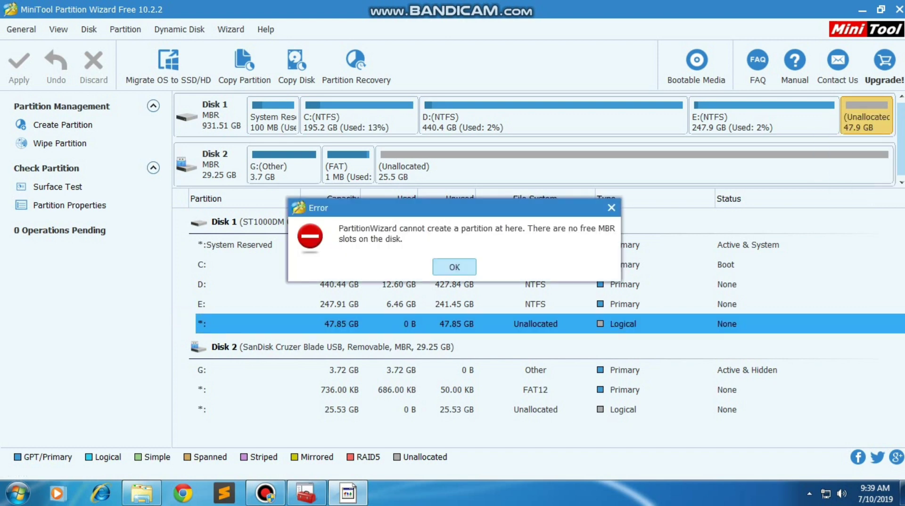
{"action": "left_click", "coordinate": [454, 267]}
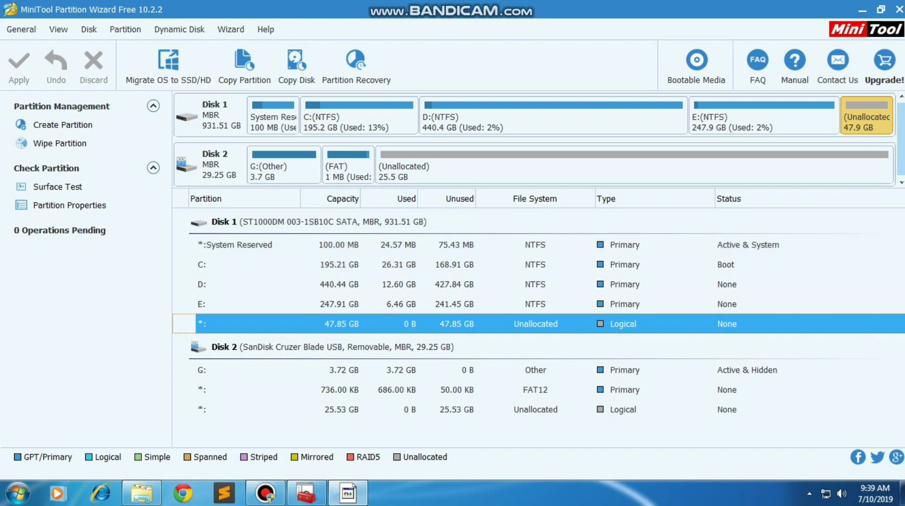
{"action": "key", "text": "Up"}
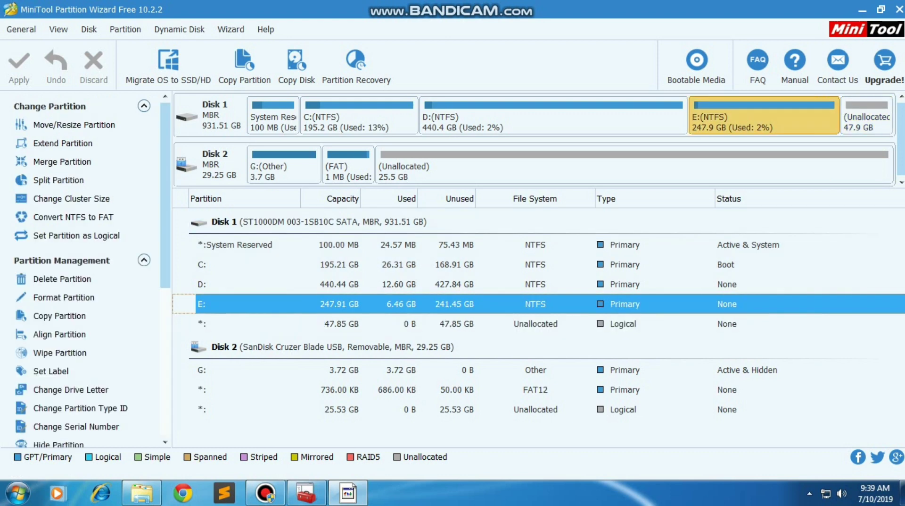
- Set partition E: as Logical instead of Primary
{"action": "key", "text": "shift+F10"}
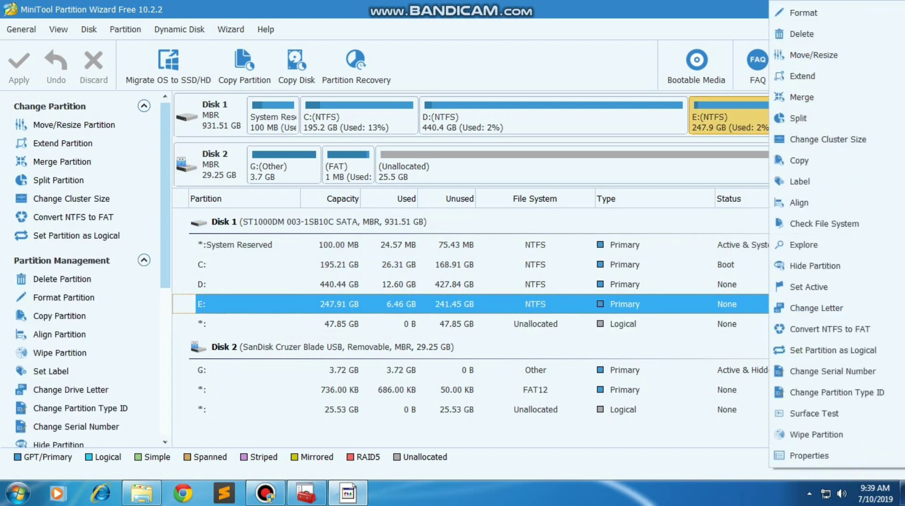
{"action": "key", "text": "Down"}
{"action": "key", "text": "Down"}
{"action": "key", "text": "Down"}
{"action": "key", "text": "Down"}
{"action": "key", "text": "Down"}
{"action": "key", "text": "Down"}
{"action": "key", "text": "Down"}
{"action": "key", "text": "Down"}
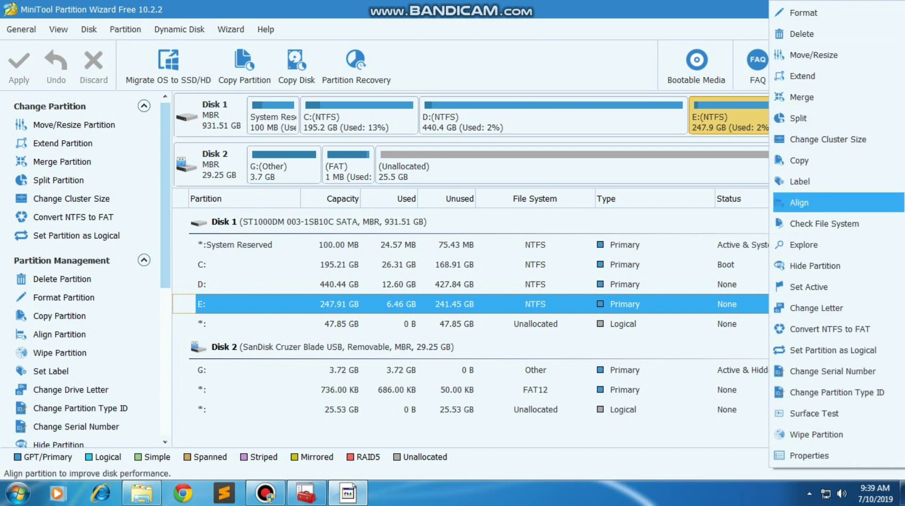
{"action": "key", "text": "Down"}
{"action": "key", "text": "Down"}
{"action": "key", "text": "Down"}
{"action": "key", "text": "Down"}
{"action": "key", "text": "Down"}
{"action": "key", "text": "Down"}
{"action": "key", "text": "Down"}
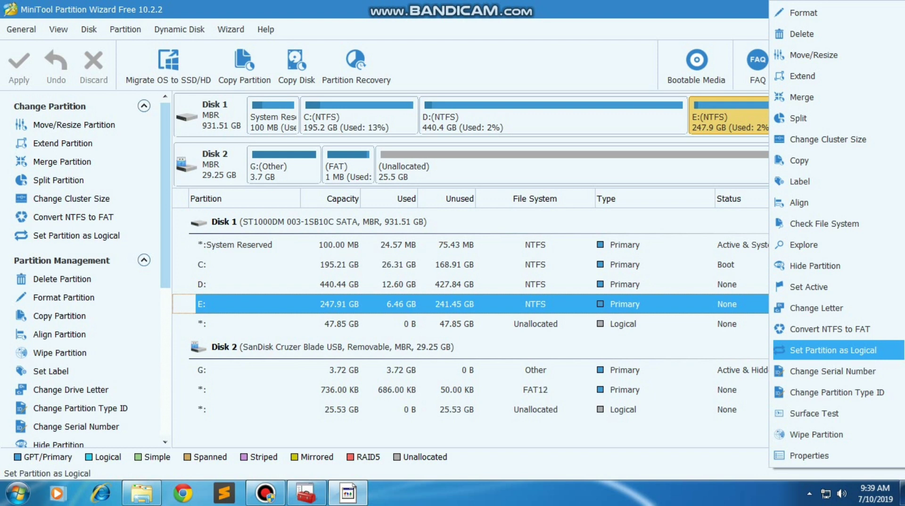
{"action": "key", "text": "Up"}
{"action": "key", "text": "Down"}
{"action": "key", "text": "Return"}
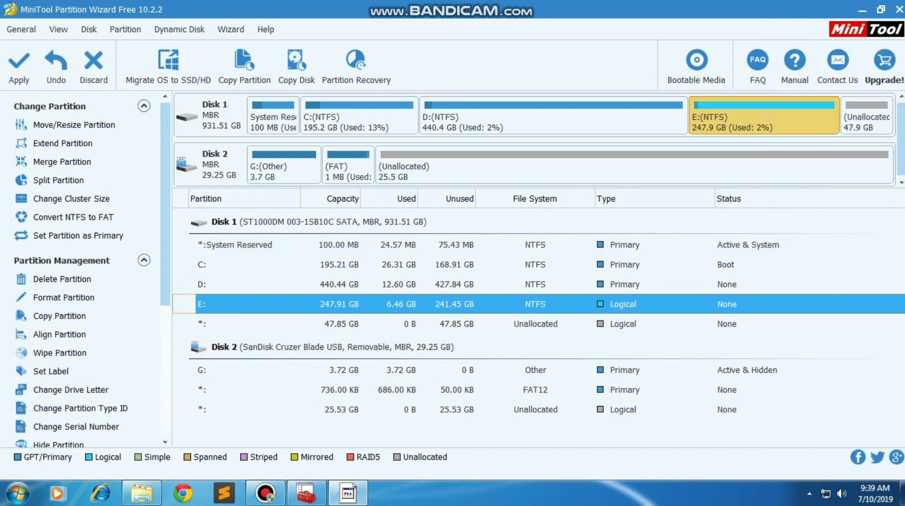
- Select the 47.85 GB unallocated space and bring up its Create option
{"action": "key", "text": "Down"}
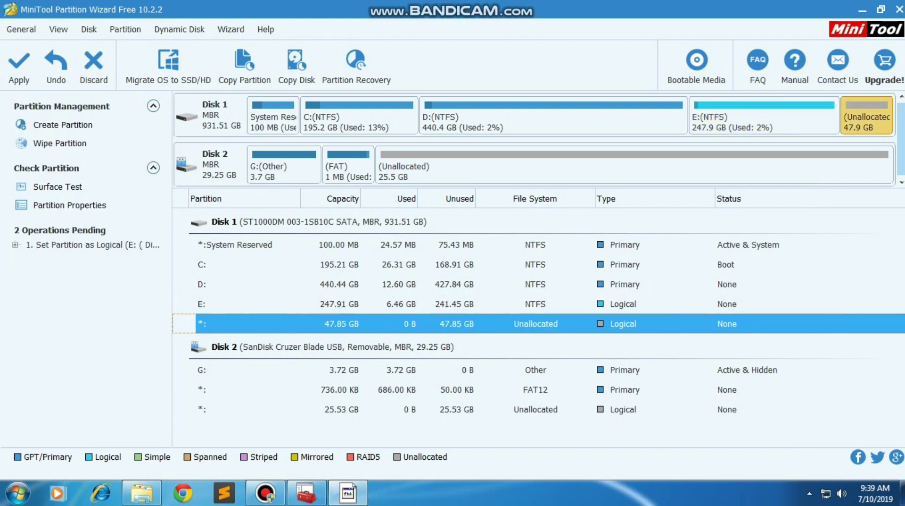
{"action": "key", "text": "Menu"}
{"action": "key", "text": "Down"}
- Create a 47.85 GB Logical NTFS partition labelled 'parrot' as drive H:
{"action": "key", "text": "Return"}
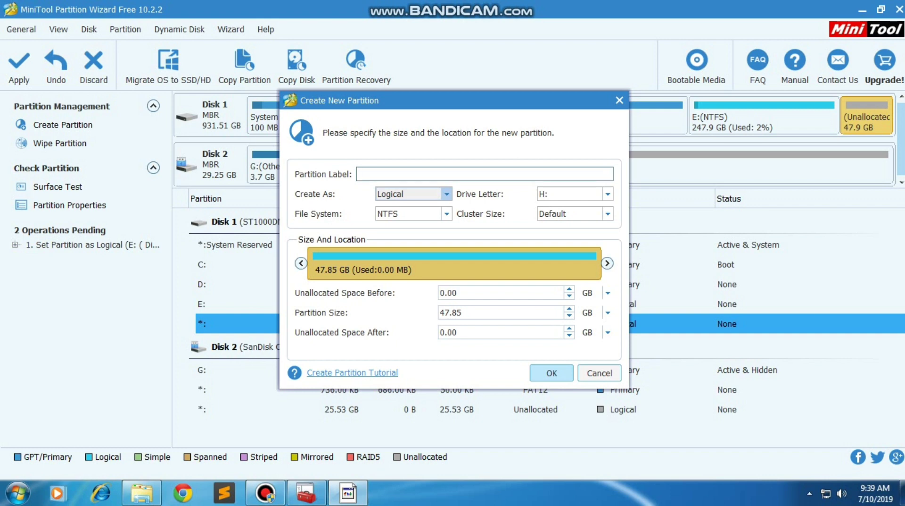
{"action": "type", "text": "par"}
{"action": "type", "text": "roy"}
{"action": "key", "text": "BackSpace"}
{"action": "type", "text": "t"}
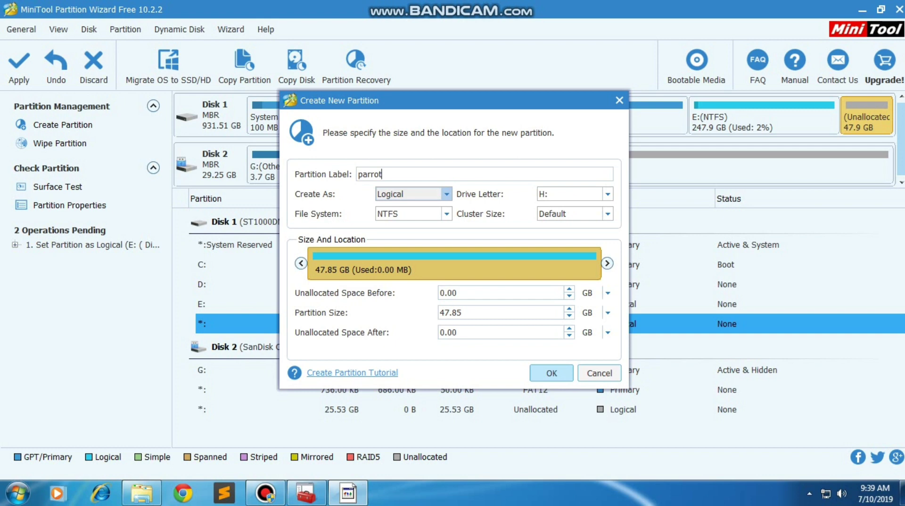
{"action": "left_click", "coordinate": [446, 213]}
{"action": "key", "text": "Down"}
{"action": "key", "text": "Down"}
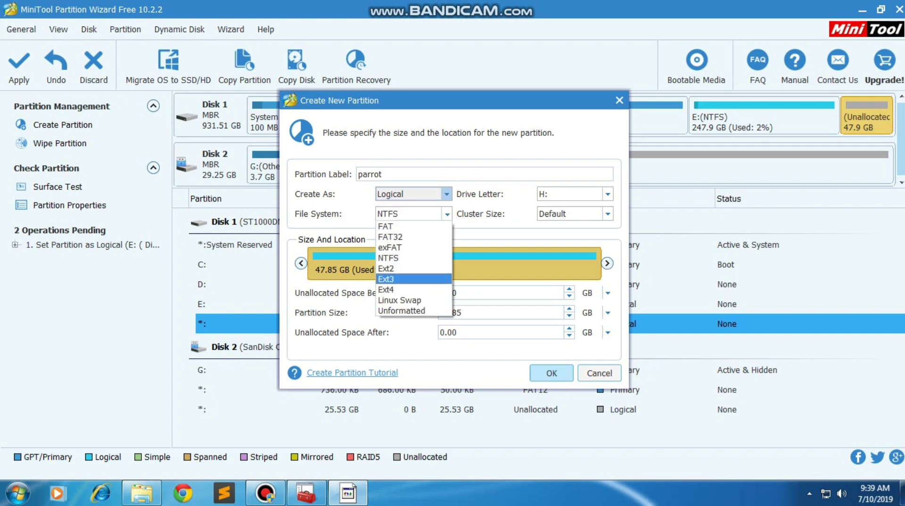
{"action": "key", "text": "Down"}
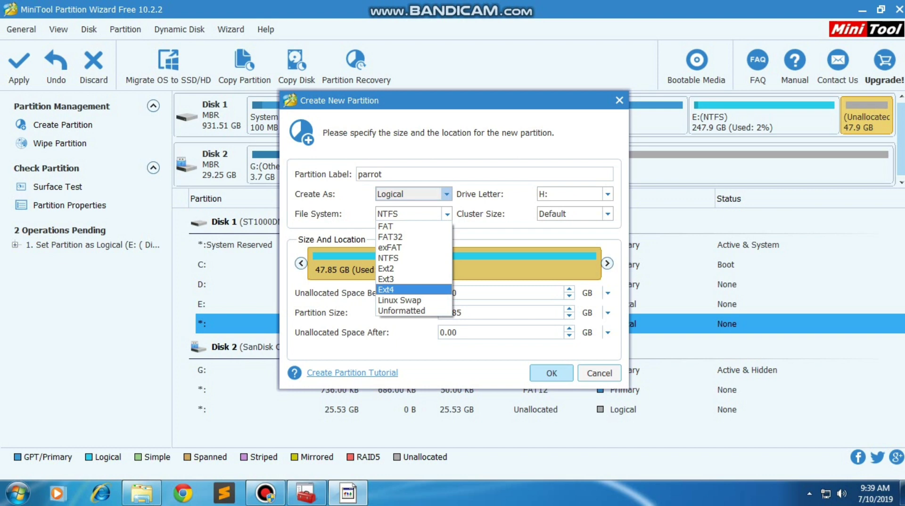
{"action": "key", "text": "Up"}
{"action": "key", "text": "Up"}
{"action": "key", "text": "Up"}
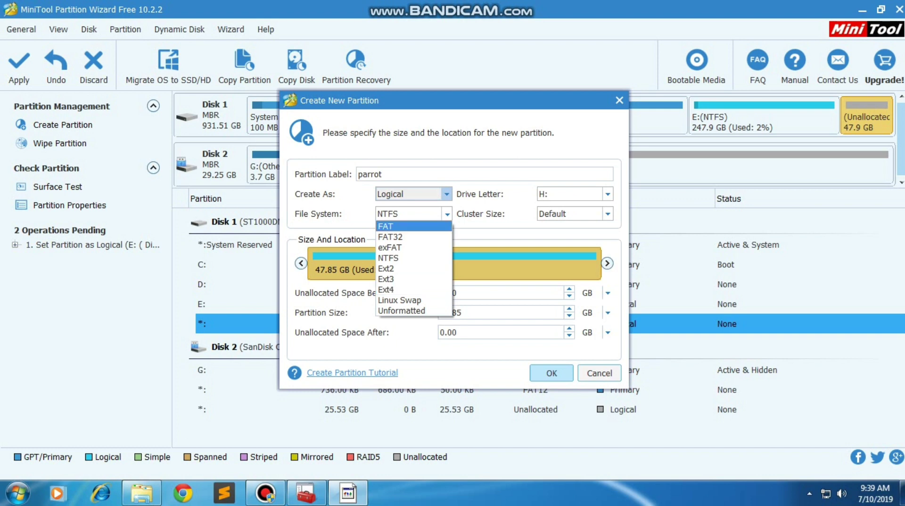
{"action": "key", "text": "Escape"}
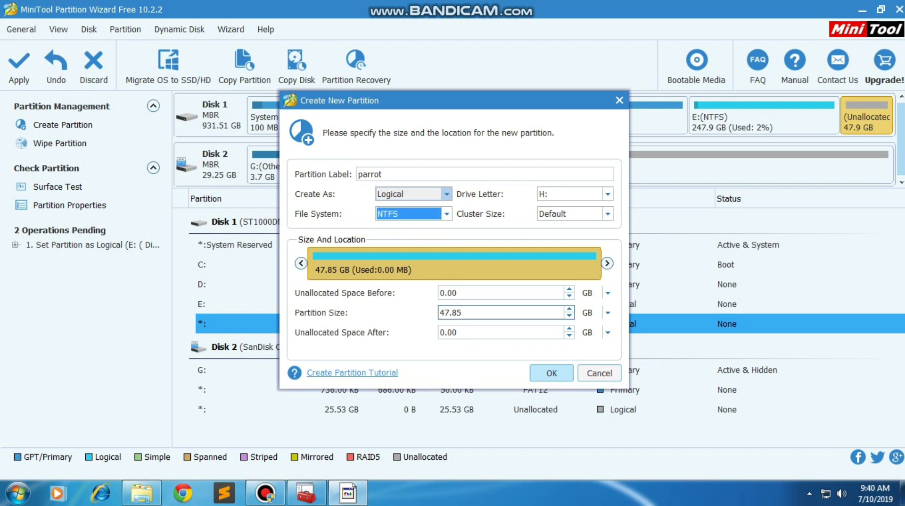
{"action": "key", "text": "Return"}
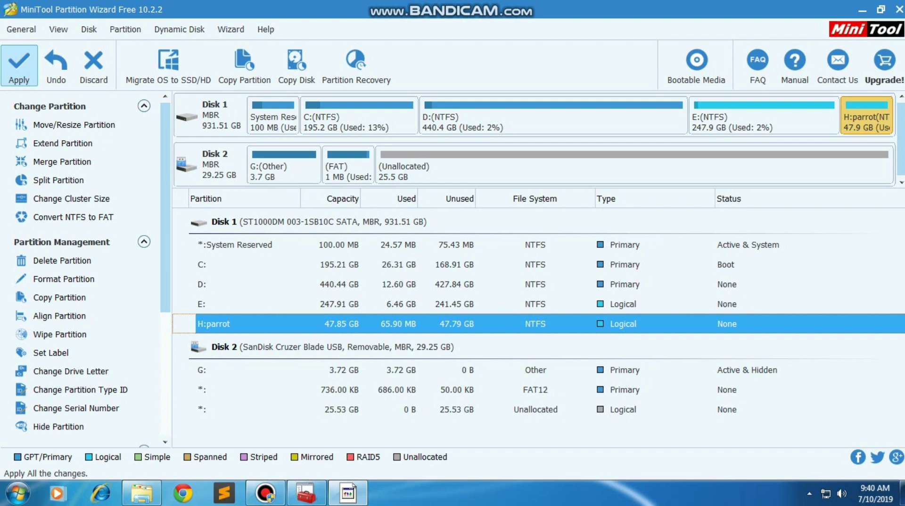
- Apply all pending partition operations, confirming Yes in Apply Changes
{"action": "left_click", "coordinate": [19, 64]}
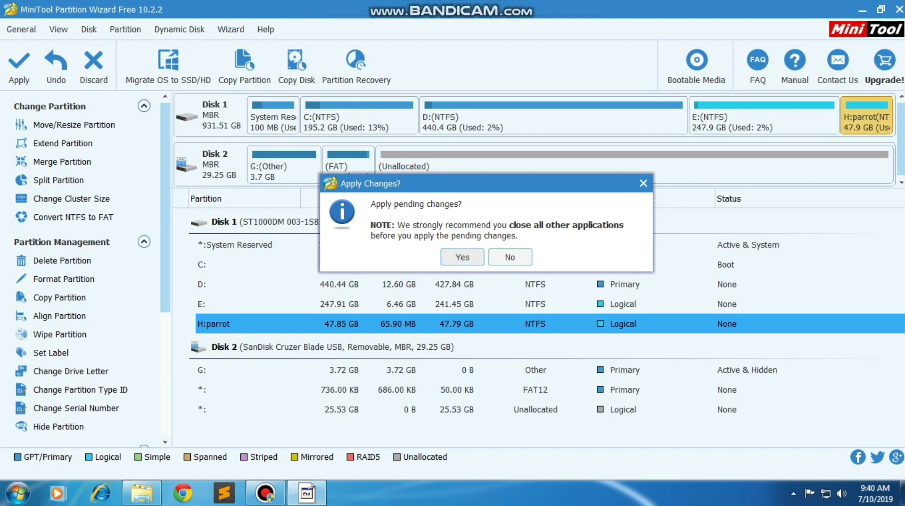
{"action": "left_click", "coordinate": [463, 257]}
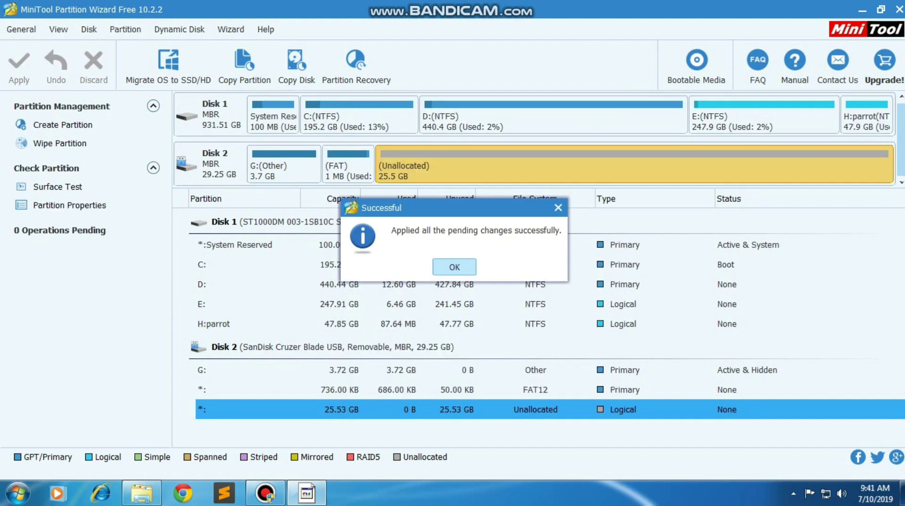
- Dismiss the Successful message and briefly browse the System Reserved partition's files
{"action": "key", "text": "Return"}
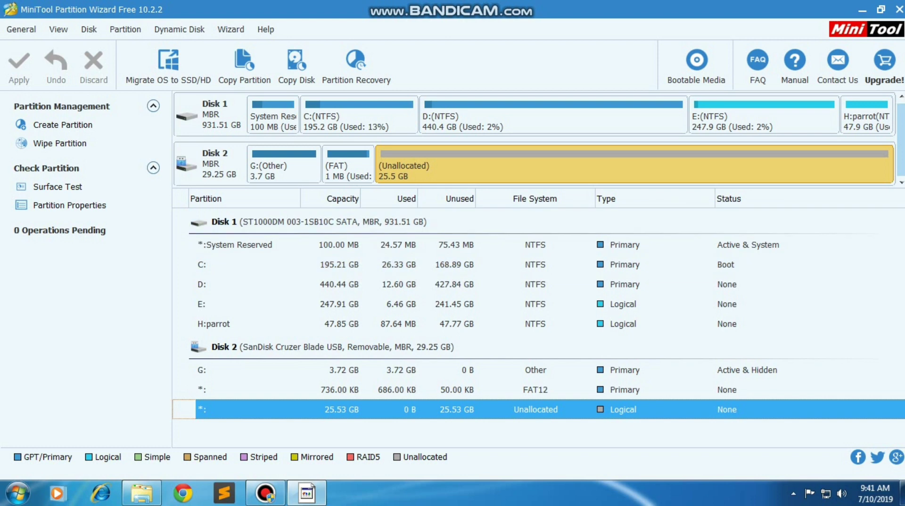
{"action": "double_click", "coordinate": [236, 245]}
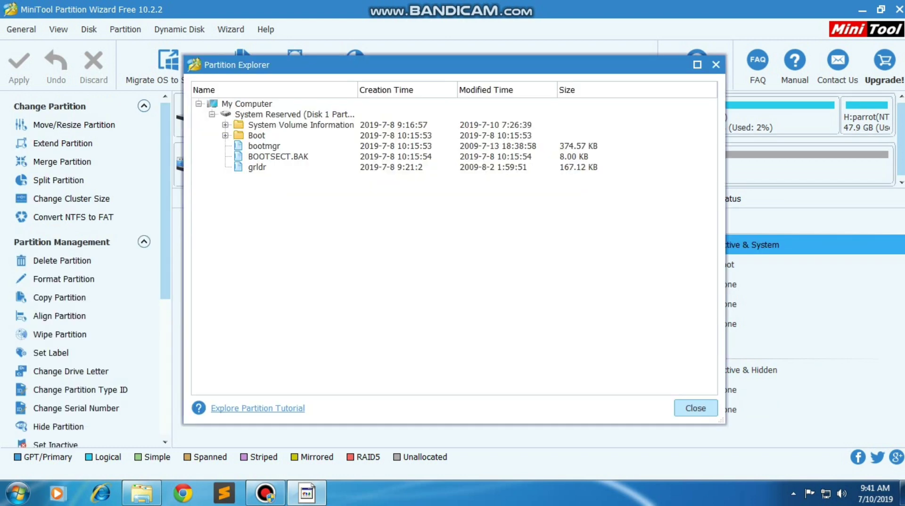
{"action": "key", "text": "Escape"}
- Step through the partition list down to H:parrot, checking E: and H: repeatedly
{"action": "key", "text": "Down"}
{"action": "key", "text": "Down"}
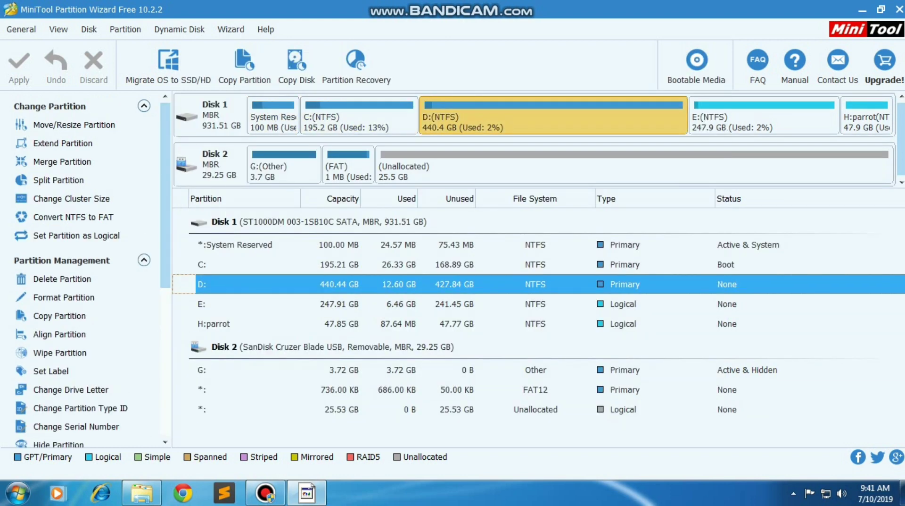
{"action": "key", "text": "Down"}
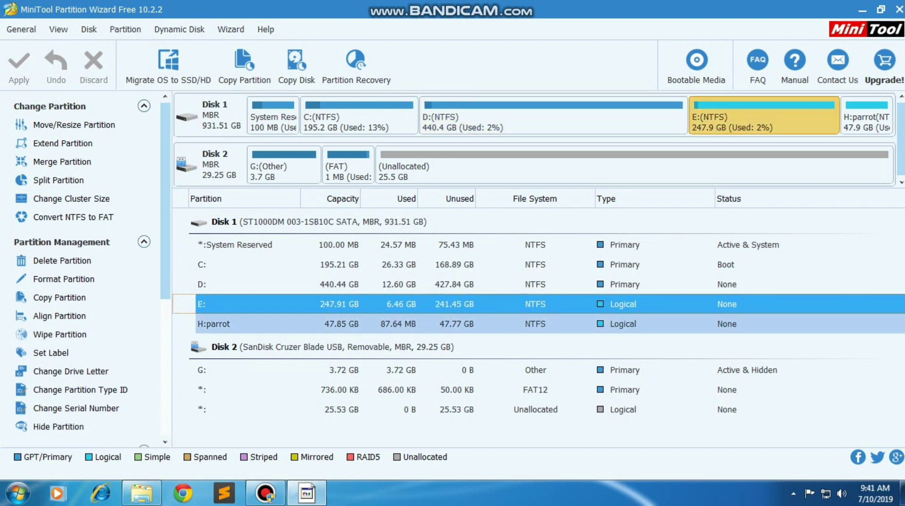
{"action": "key", "text": "Down"}
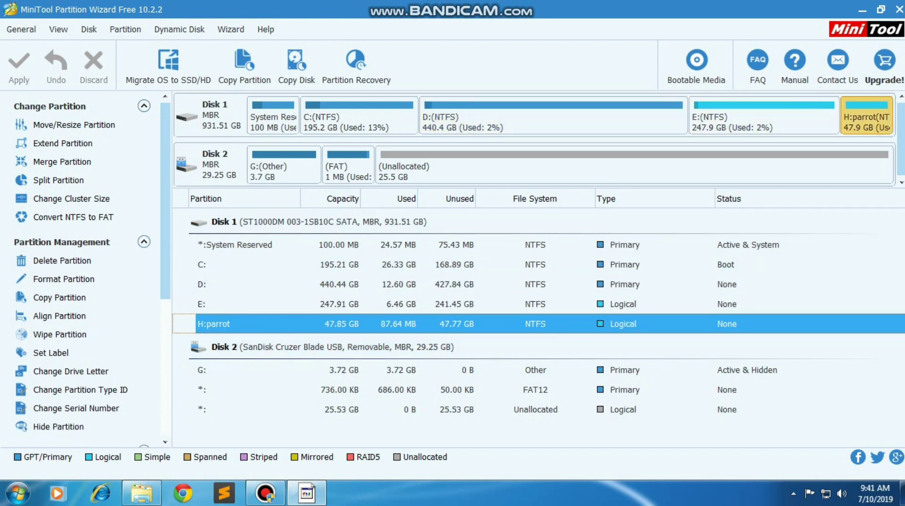
{"action": "key", "text": "Up"}
{"action": "key", "text": "Down"}
{"action": "key", "text": "Up"}
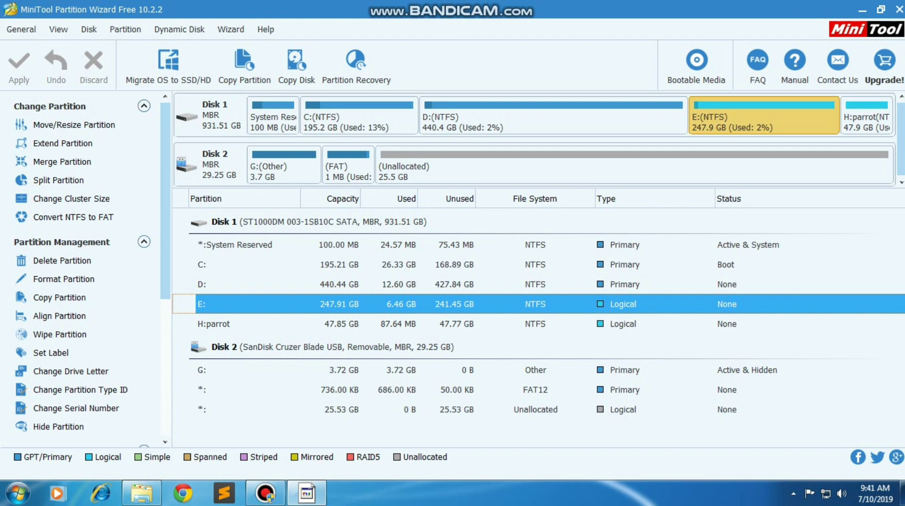
{"action": "key", "text": "Down"}
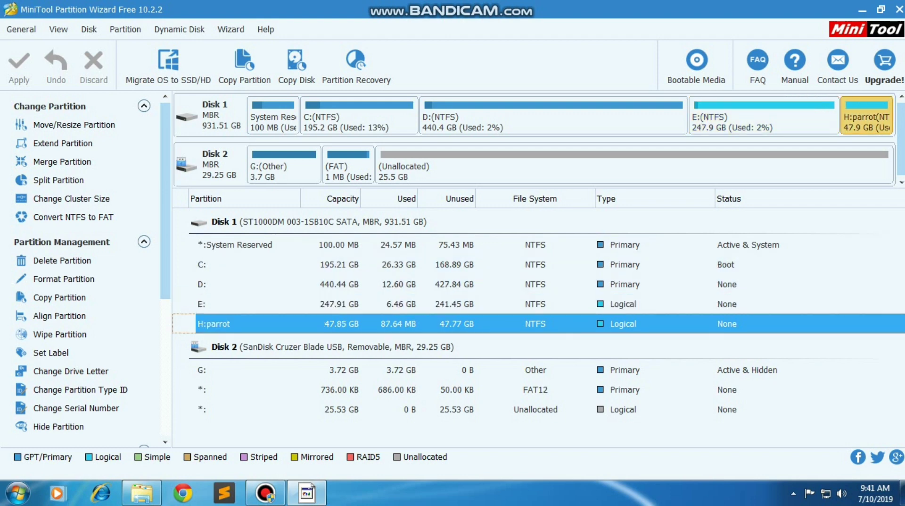
{"action": "key", "text": "Up"}
{"action": "key", "text": "Down"}
{"action": "key", "text": "Up"}
{"action": "key", "text": "Down"}
{"action": "key", "text": "Up"}
{"action": "key", "text": "Down"}
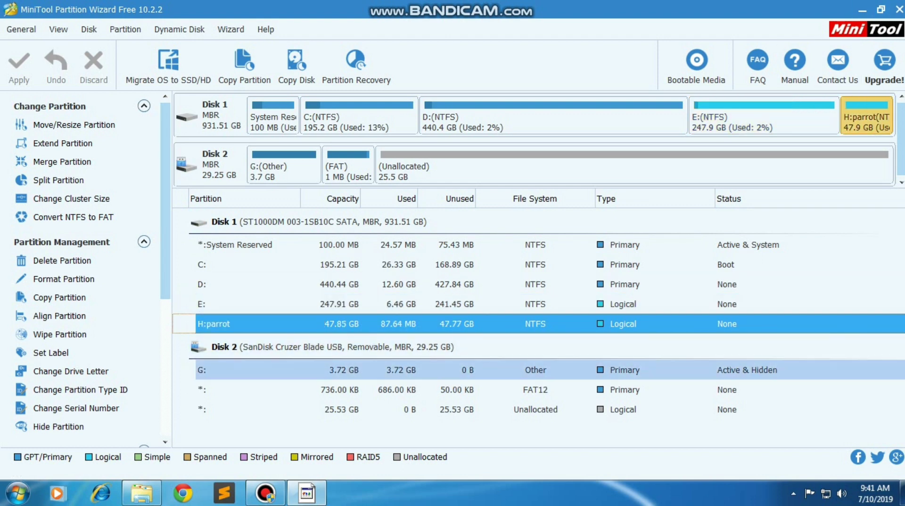
- Close MiniTool Partition Wizard and reopen Disk Management via a Start search for 'disk'
{"action": "left_click", "coordinate": [881, 8]}
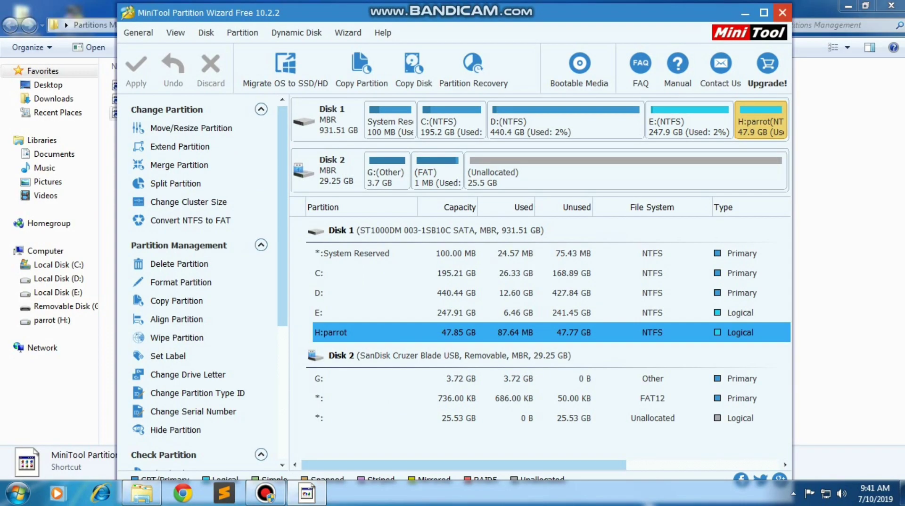
{"action": "left_click", "coordinate": [783, 13]}
{"action": "left_click", "coordinate": [17, 492]}
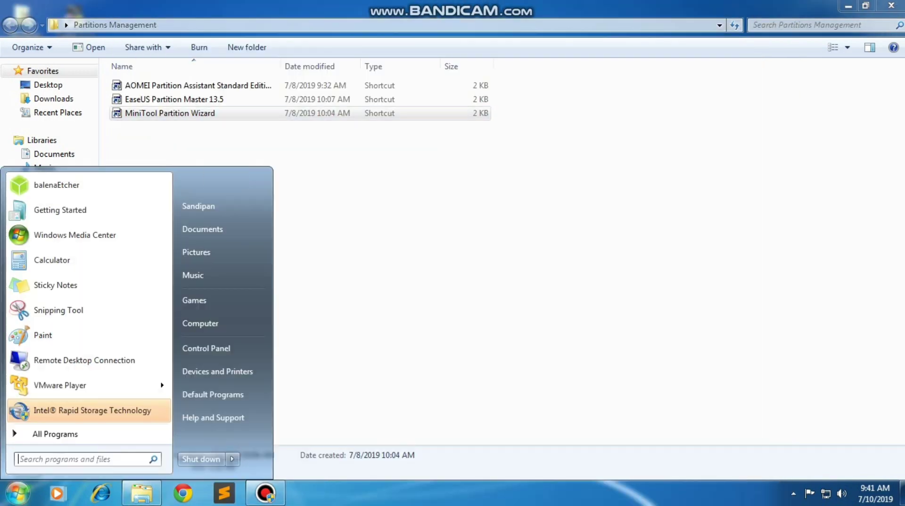
{"action": "type", "text": "dis"}
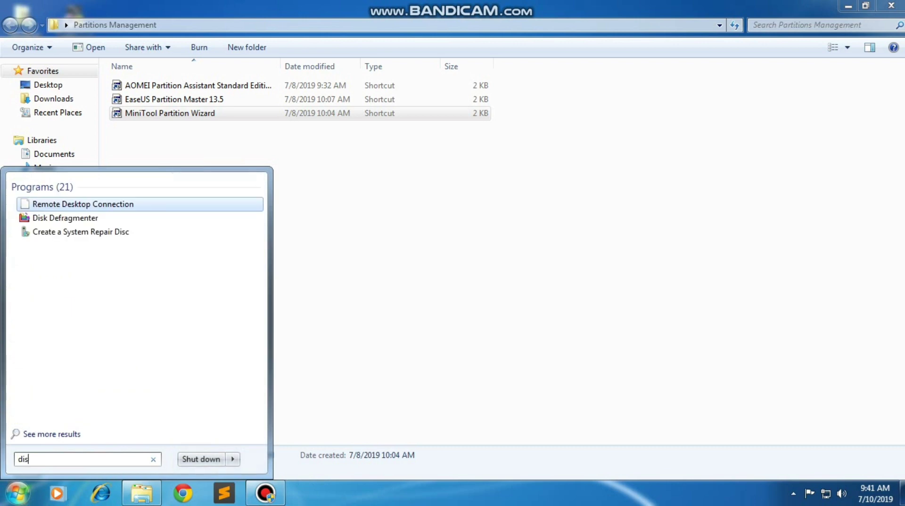
{"action": "type", "text": "k"}
{"action": "key", "text": "Down"}
{"action": "key", "text": "Down"}
{"action": "key", "text": "Down"}
{"action": "key", "text": "Down"}
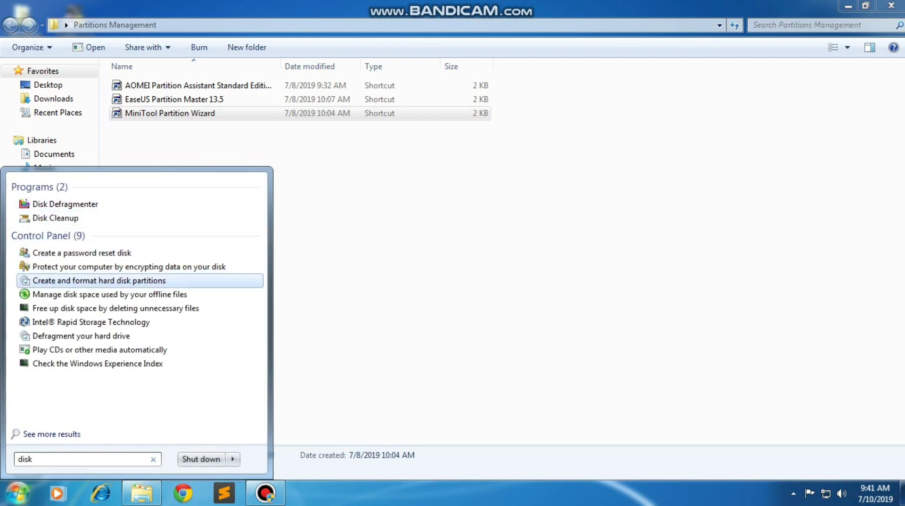
{"action": "key", "text": "Return"}
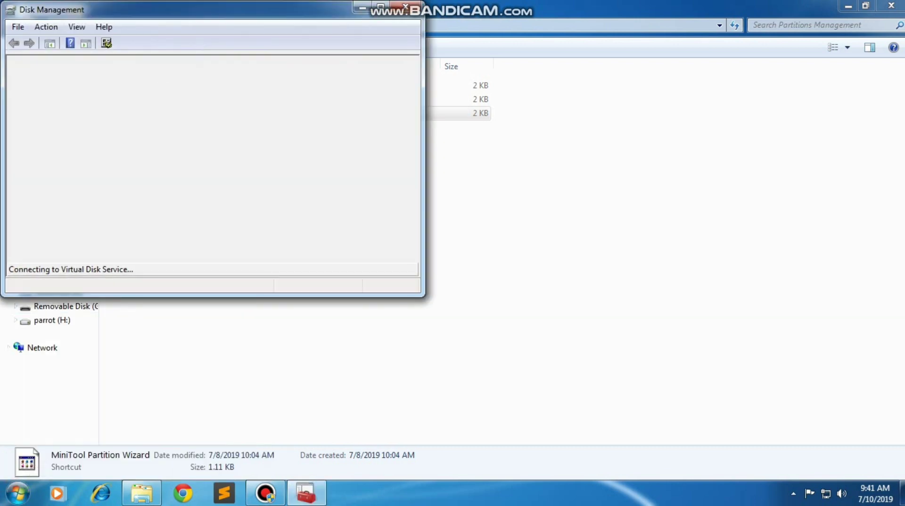
- Maximize Disk Management and step through C:, D:, E: to the 47.85 GB NTFS parrot (H:)
{"action": "left_click", "coordinate": [381, 5]}
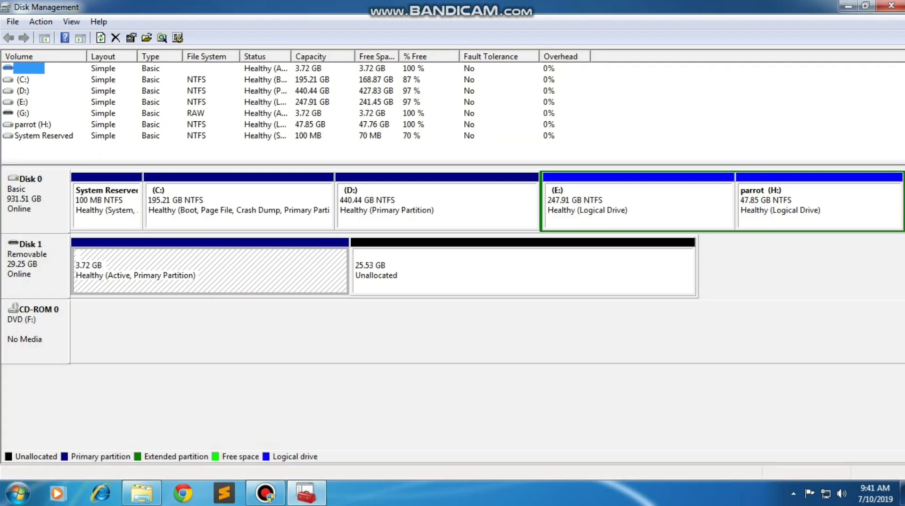
{"action": "key", "text": "Up"}
{"action": "key", "text": "Right"}
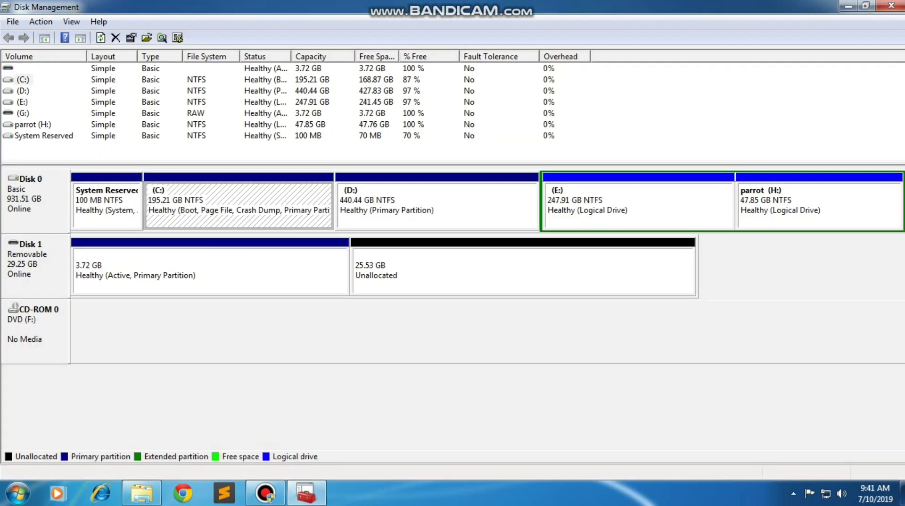
{"action": "key", "text": "Right"}
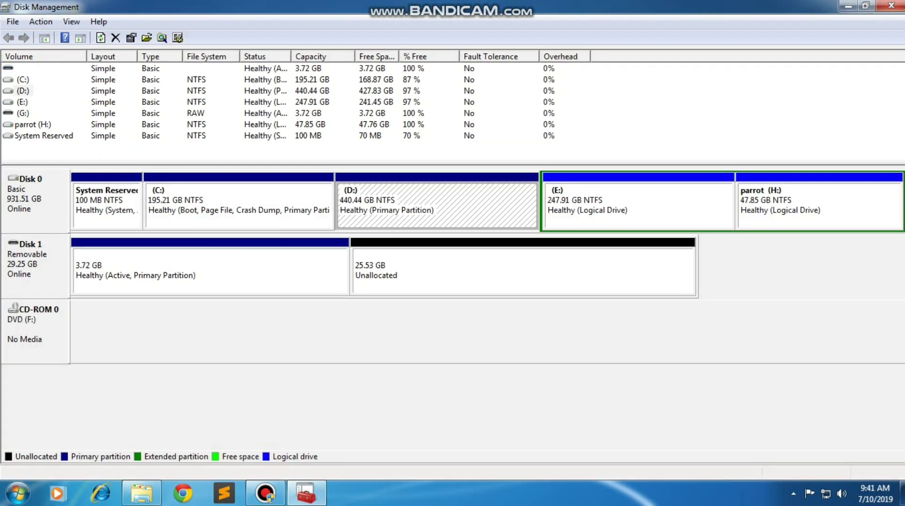
{"action": "key", "text": "Right"}
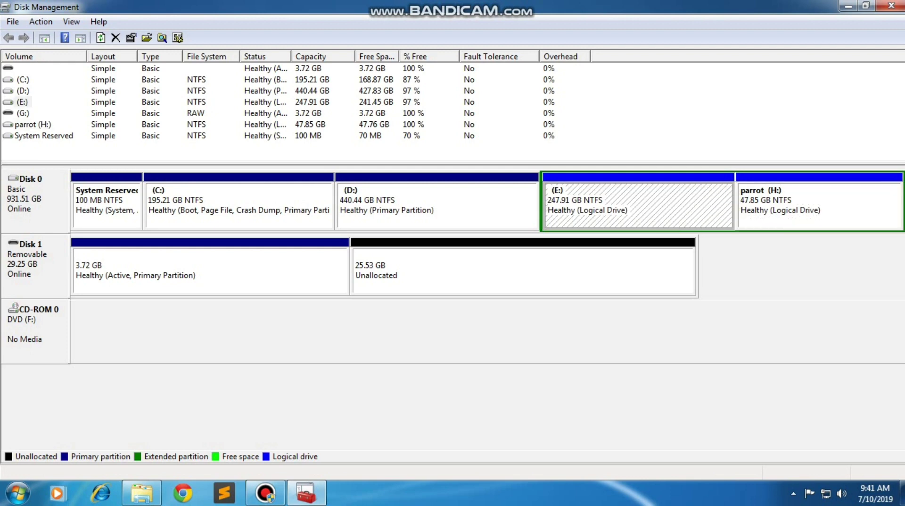
{"action": "key", "text": "Right"}
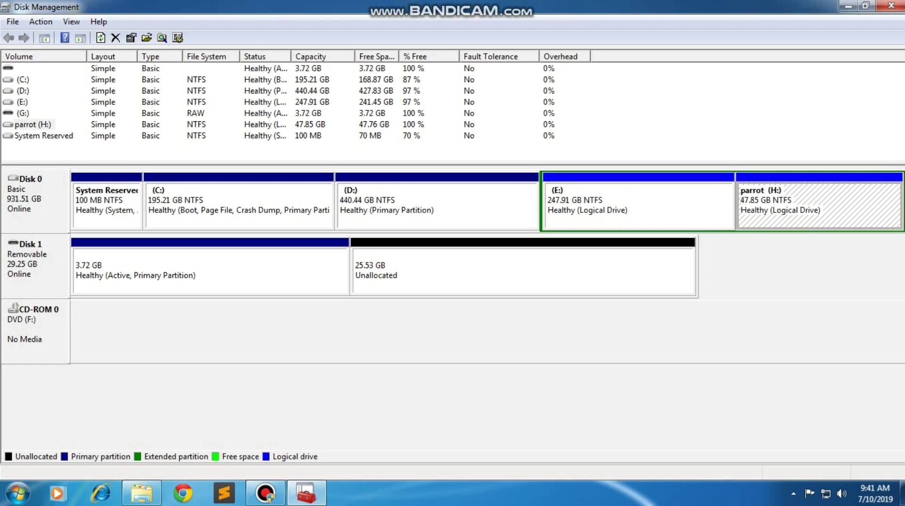
- Close Disk Management, open Local Disk (E:) from Computer, then close Explorer
{"action": "key", "text": "alt+F4"}
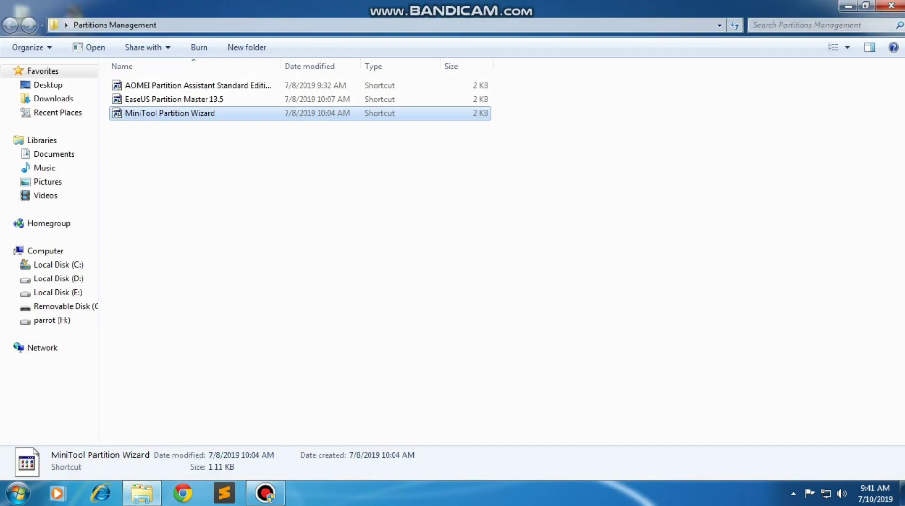
{"action": "left_click", "coordinate": [46, 250]}
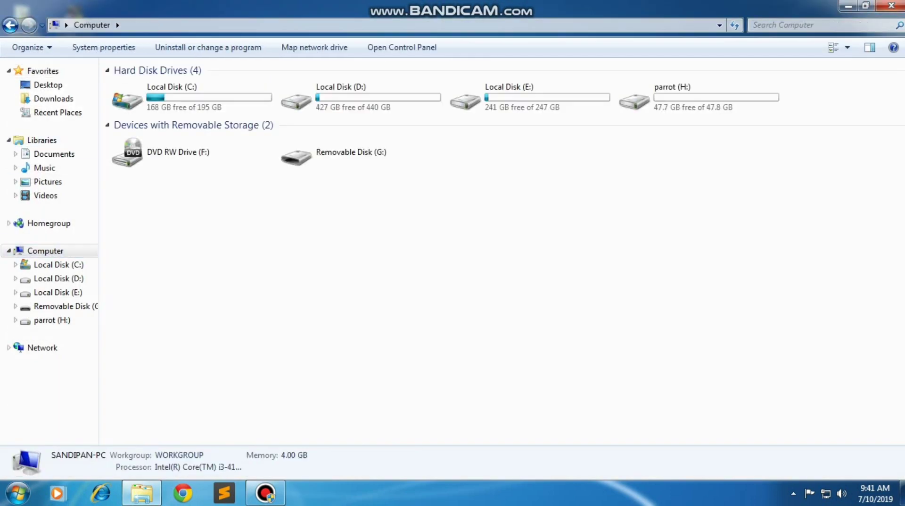
{"action": "right_click", "coordinate": [227, 225]}
{"action": "key", "text": "Escape"}
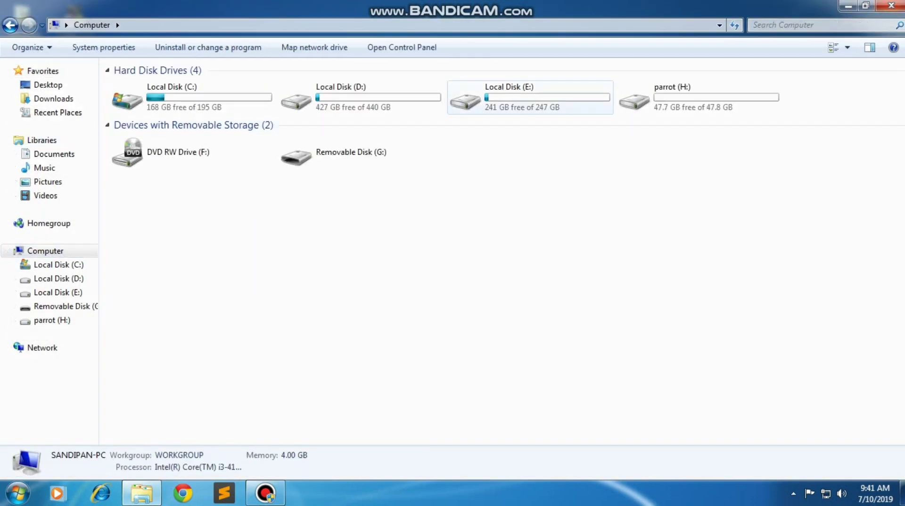
{"action": "left_click", "coordinate": [519, 96]}
{"action": "key", "text": "Return"}
{"action": "key", "text": "alt+F4"}
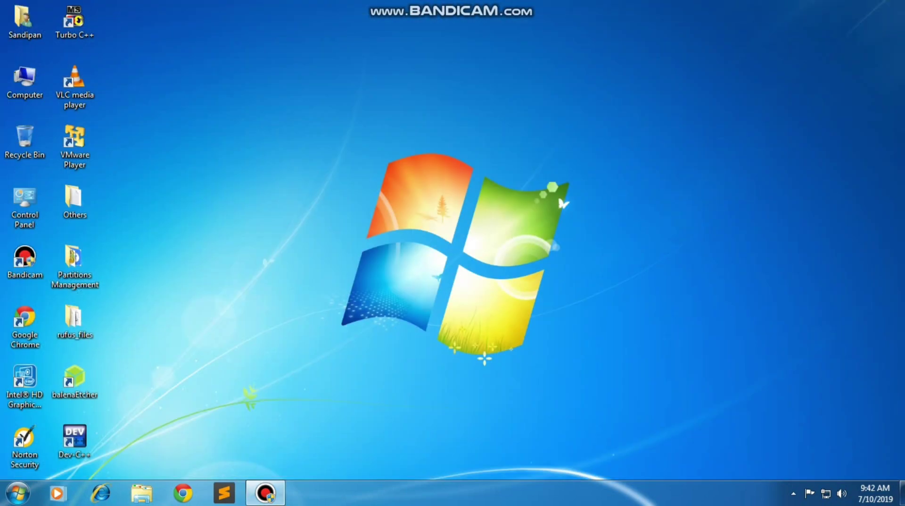
- Open parrot (H:) from Computer to confirm it is empty, close Explorer, refresh the desktop
{"action": "left_click", "coordinate": [142, 492]}
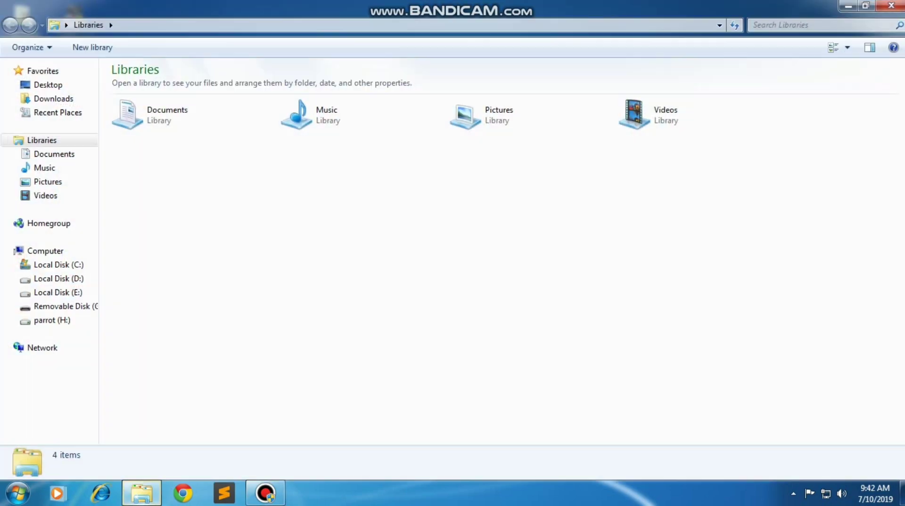
{"action": "left_click", "coordinate": [45, 251]}
{"action": "left_click", "coordinate": [698, 97]}
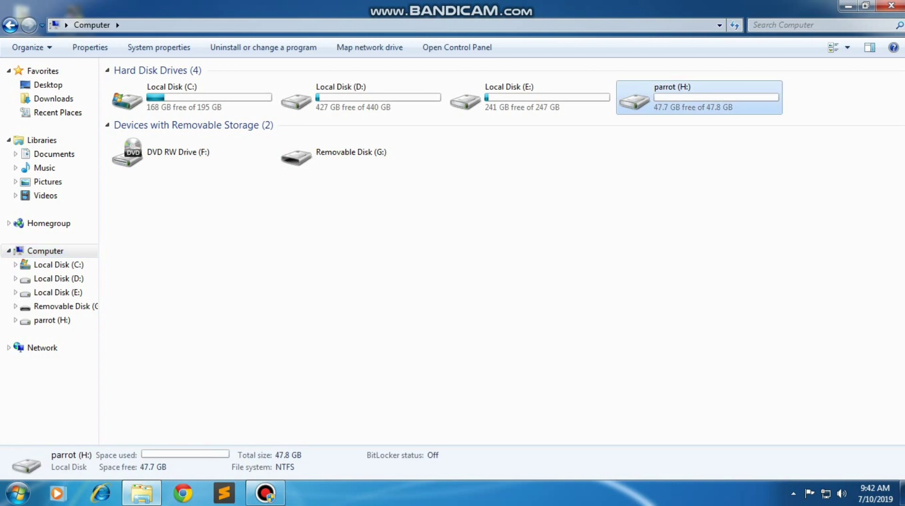
{"action": "key", "text": "Return"}
{"action": "key", "text": "BackSpace"}
{"action": "left_click", "coordinate": [891, 6]}
{"action": "right_click", "coordinate": [180, 88]}
{"action": "left_click", "coordinate": [214, 124]}
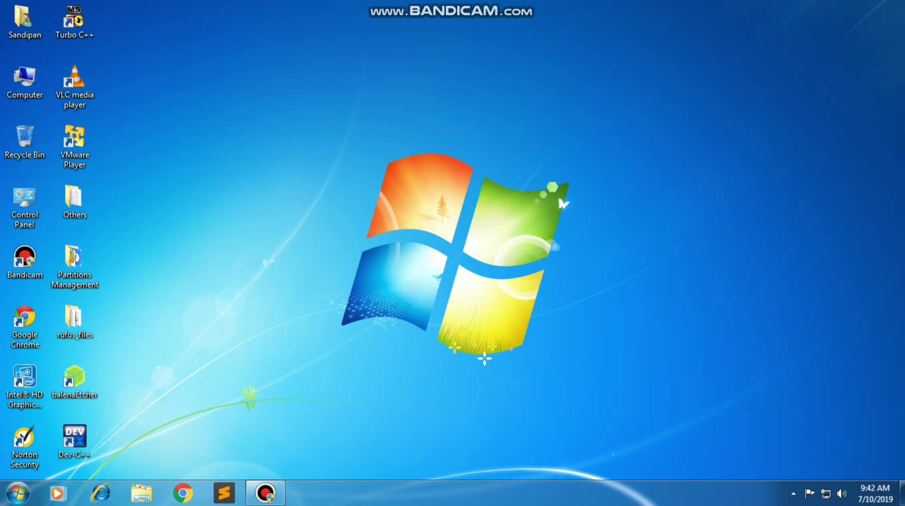
- Show the Start menu's shut-down submenu with Switch user, Log off, Lock, Restart and Sleep
{"action": "left_click", "coordinate": [18, 493]}
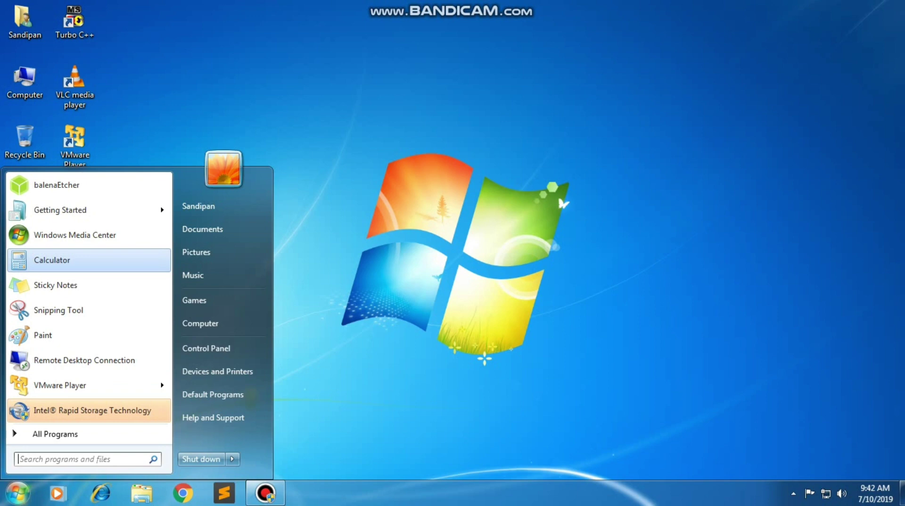
{"action": "left_click", "coordinate": [232, 458]}
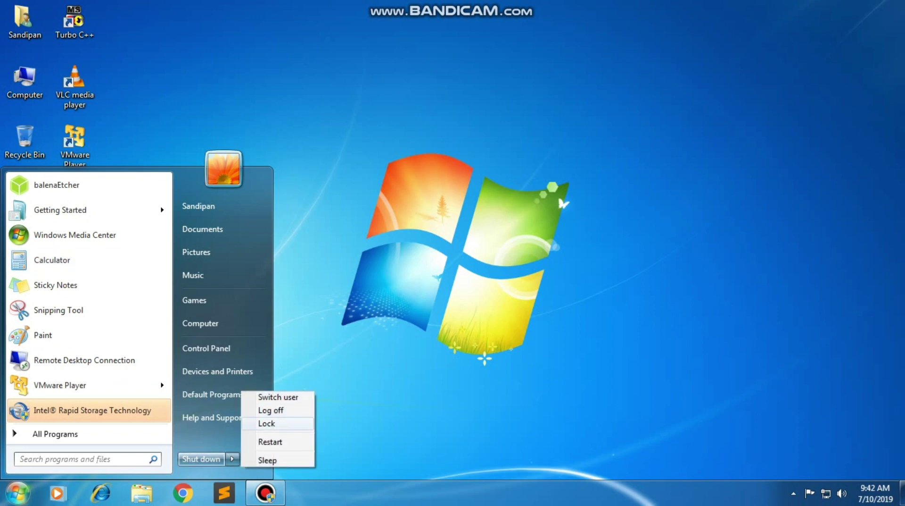